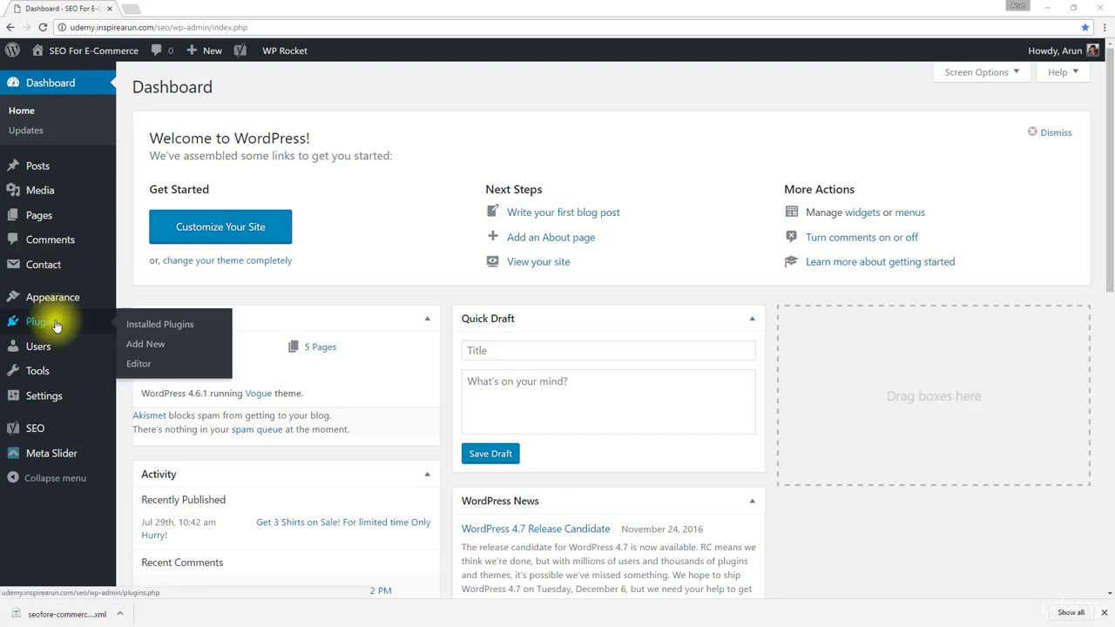
Step: Find the WooCommerce plugin by WooThemes in the plugin directory, then install and activate it
{"action": "left_click", "coordinate": [127, 343]}
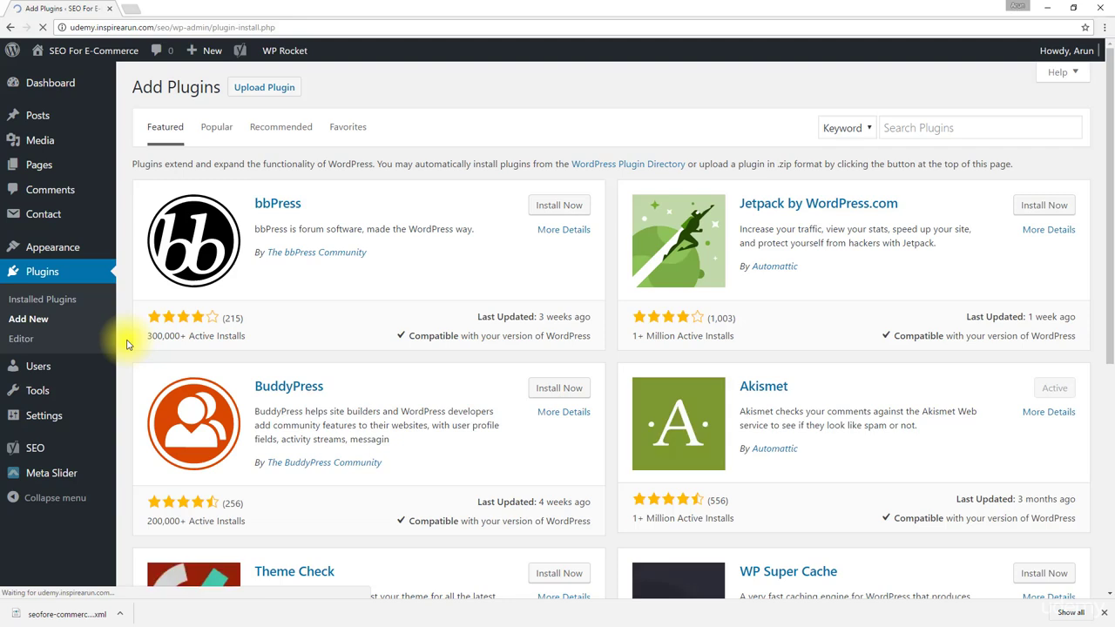
{"action": "left_click", "coordinate": [927, 131]}
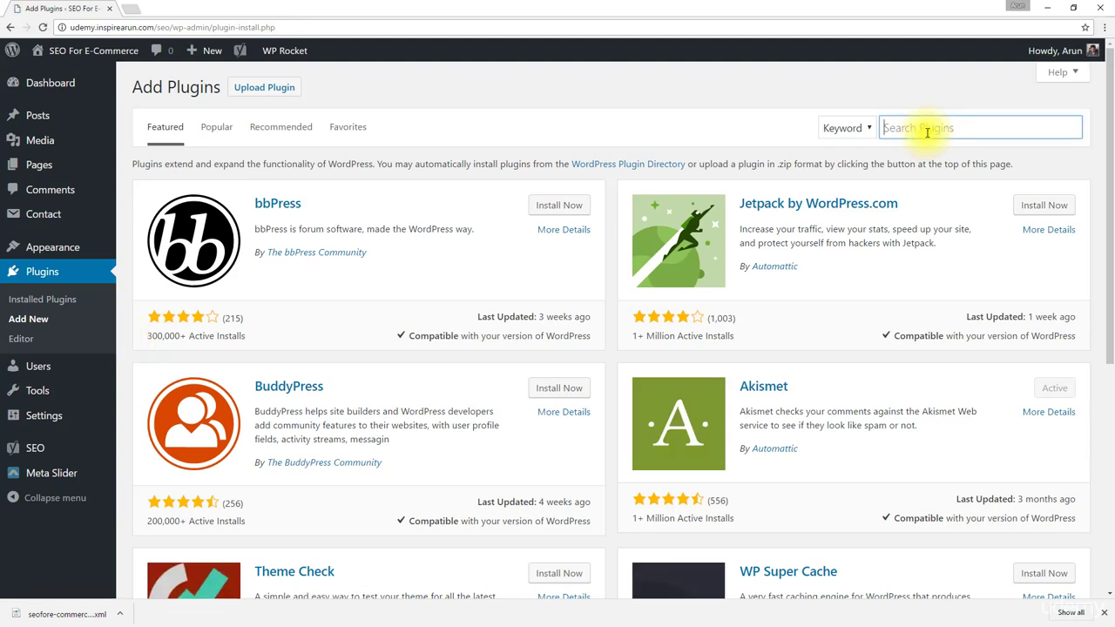
{"action": "type", "text": "woocommerce"}
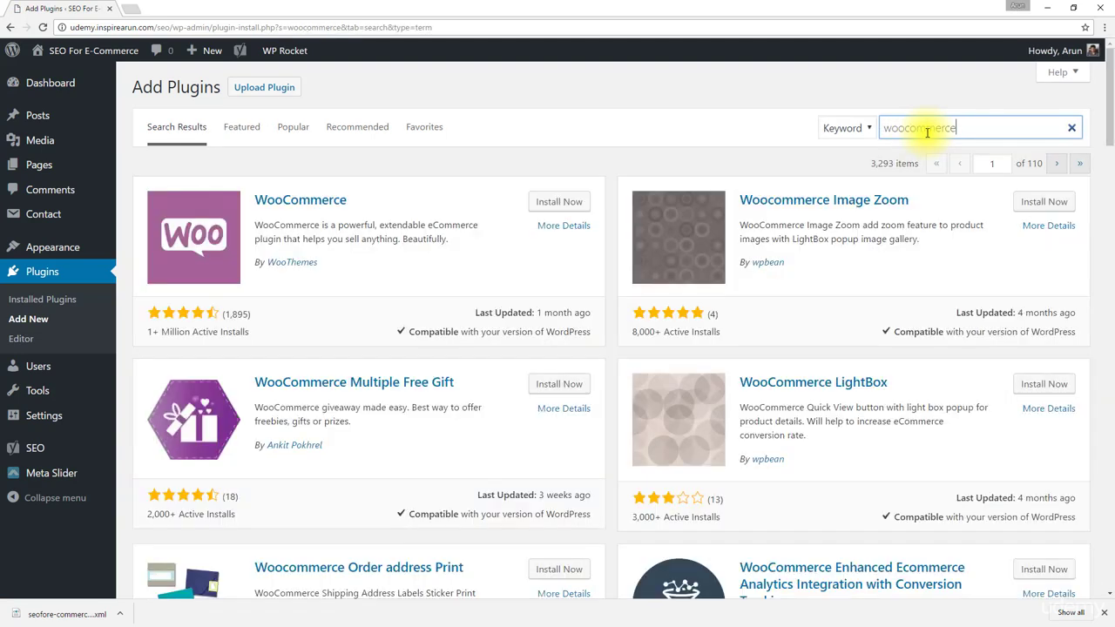
{"action": "left_click", "coordinate": [558, 204]}
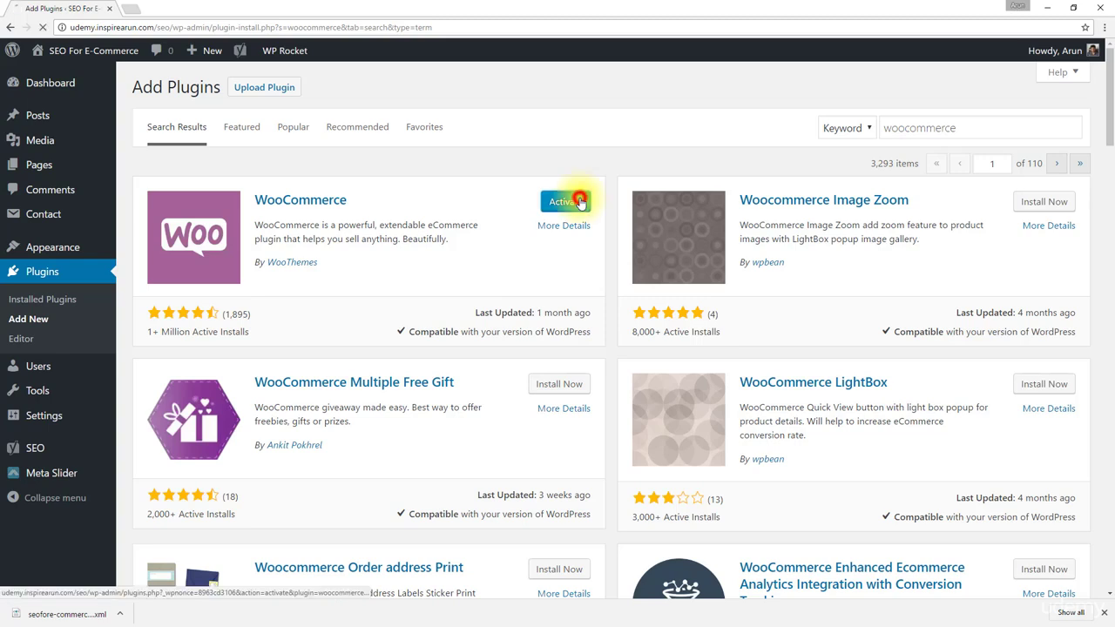
{"action": "left_click", "coordinate": [578, 197]}
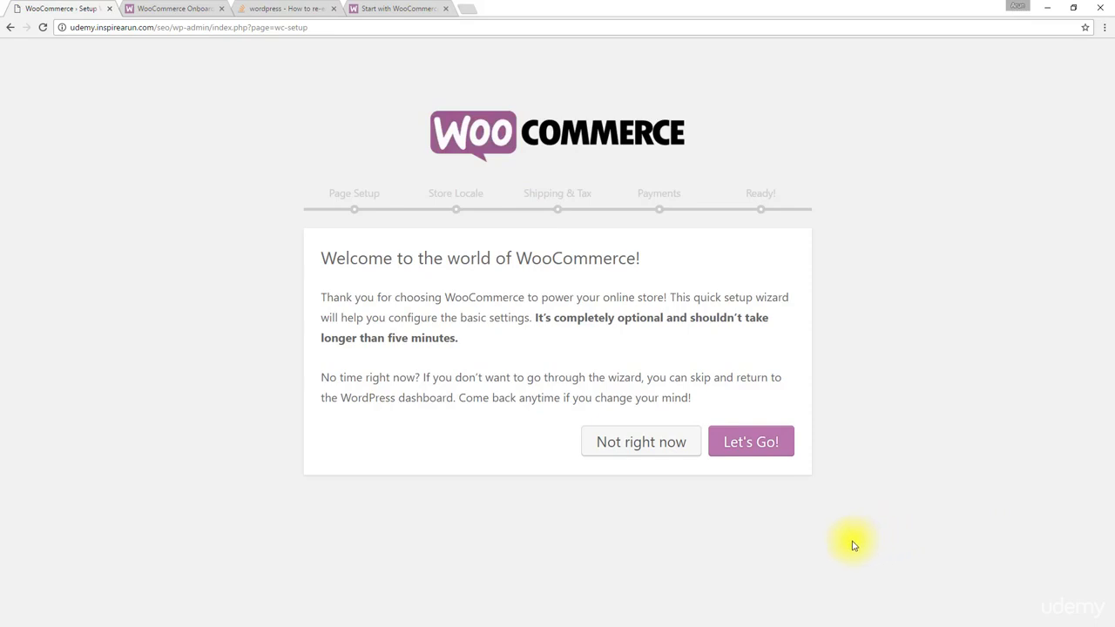
Step: Start the WooCommerce setup wizard and accept automatic creation of the Shop, Cart, Checkout and My Account pages
{"action": "left_click", "coordinate": [748, 451]}
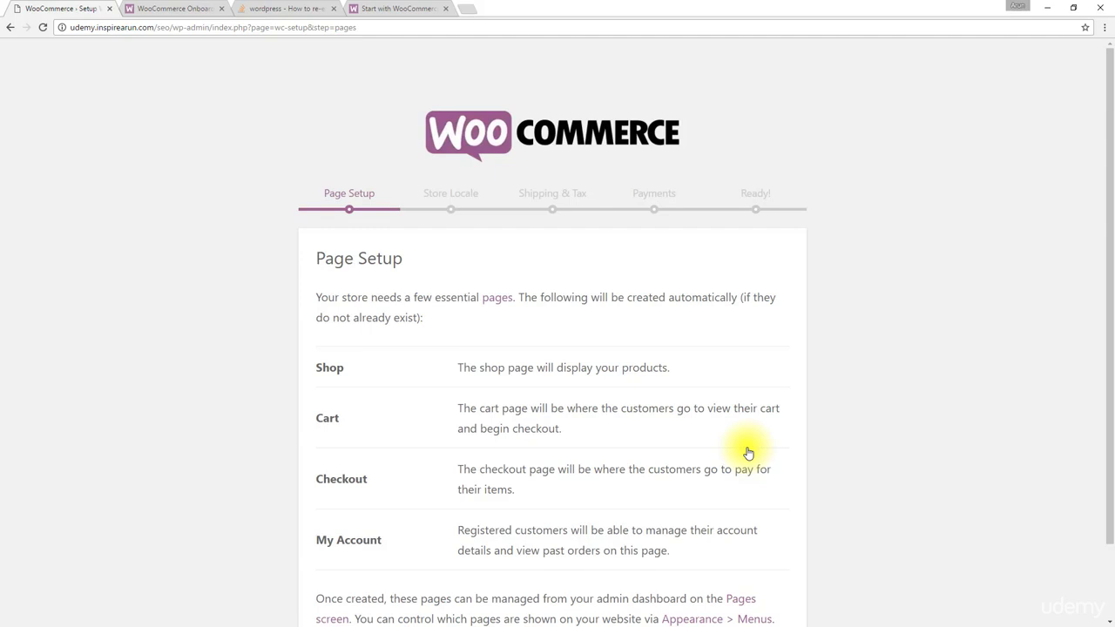
{"action": "scroll", "coordinate": [624, 364], "scroll_direction": "down", "scroll_amount": 1}
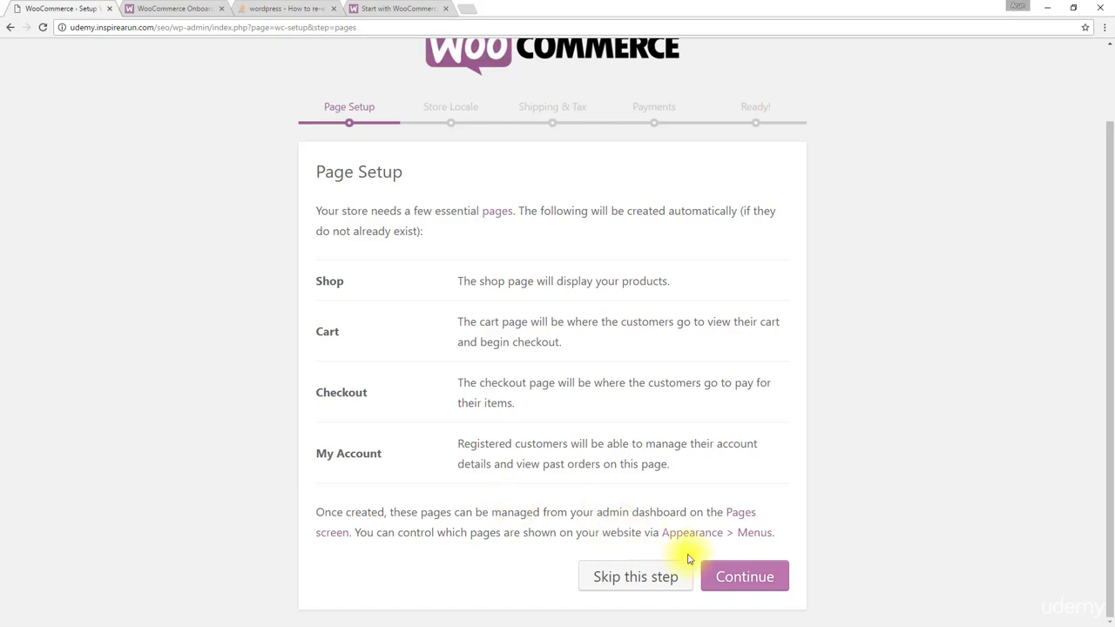
{"action": "left_click", "coordinate": [719, 573]}
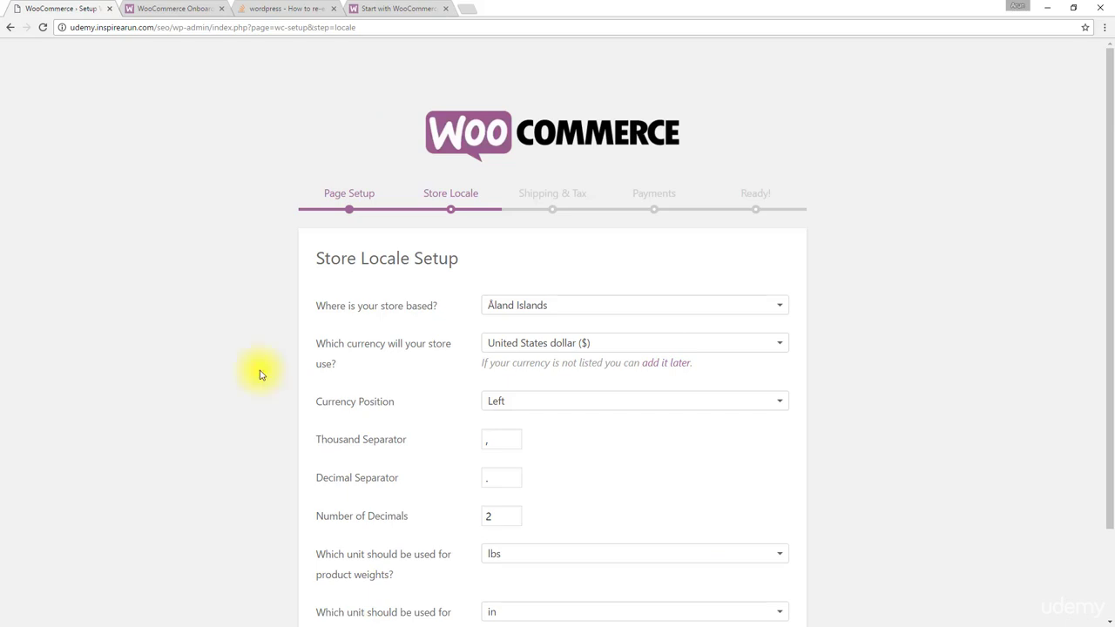
Step: Set the store's base location to United States (US) — Washington
{"action": "left_click", "coordinate": [619, 302]}
{"action": "type", "text": "unite"}
{"action": "scroll", "coordinate": [610, 401], "scroll_direction": "down", "scroll_amount": 10}
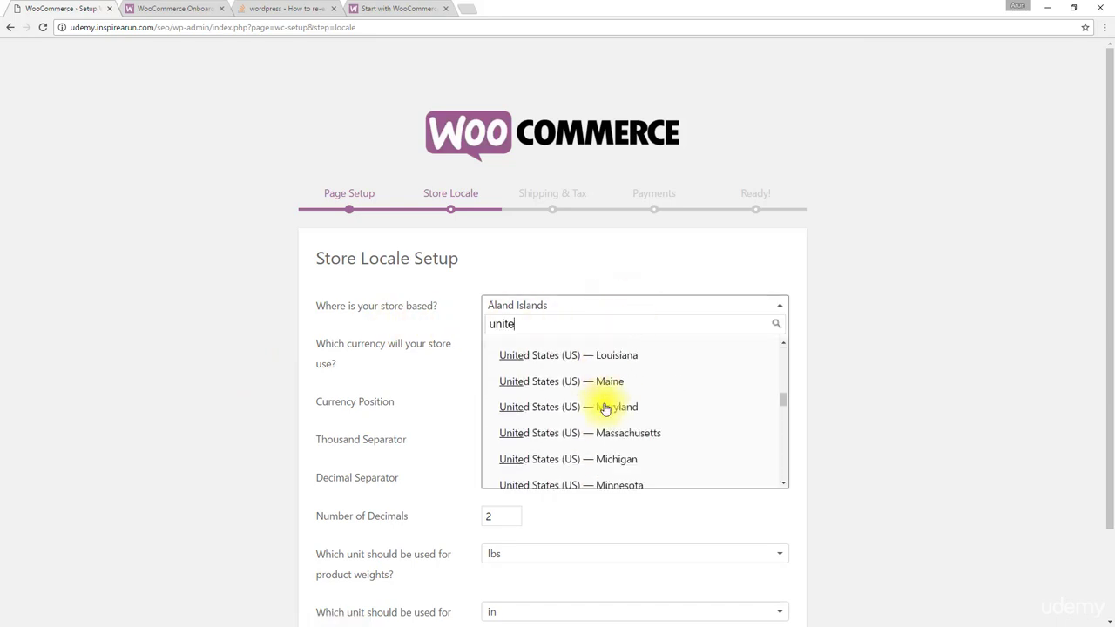
{"action": "scroll", "coordinate": [606, 409], "scroll_direction": "down", "scroll_amount": 5}
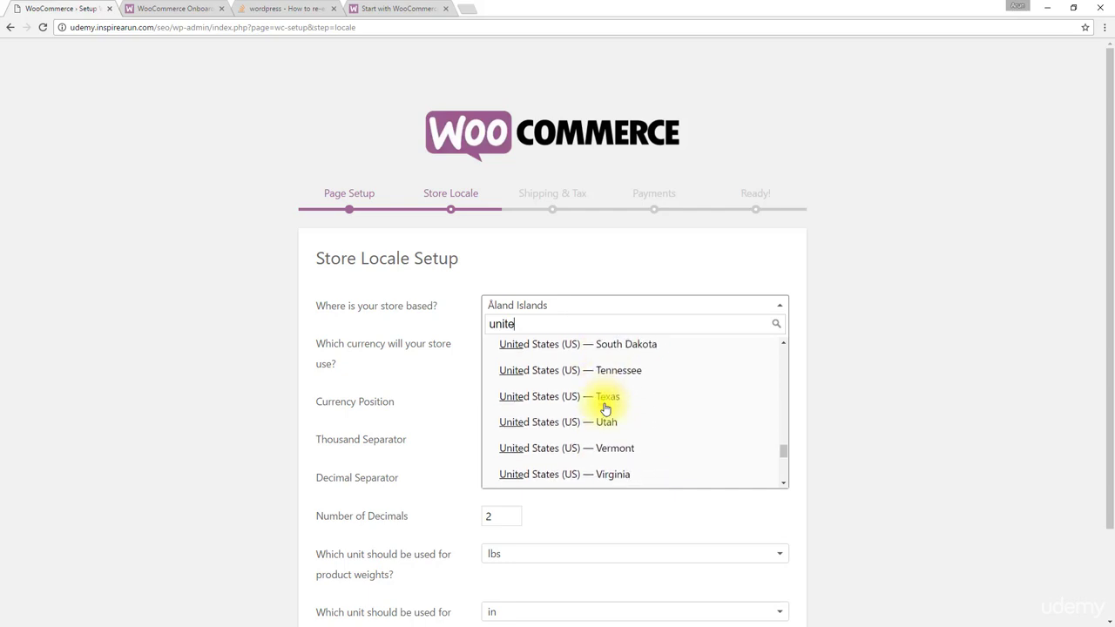
{"action": "scroll", "coordinate": [606, 410], "scroll_direction": "down", "scroll_amount": 3}
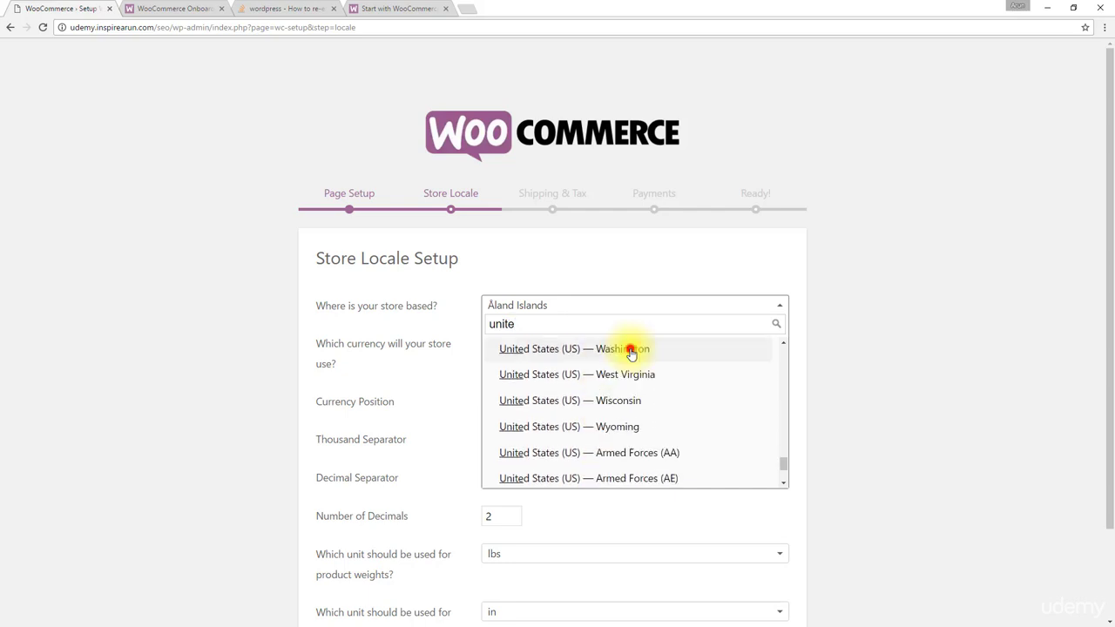
{"action": "left_click", "coordinate": [630, 350]}
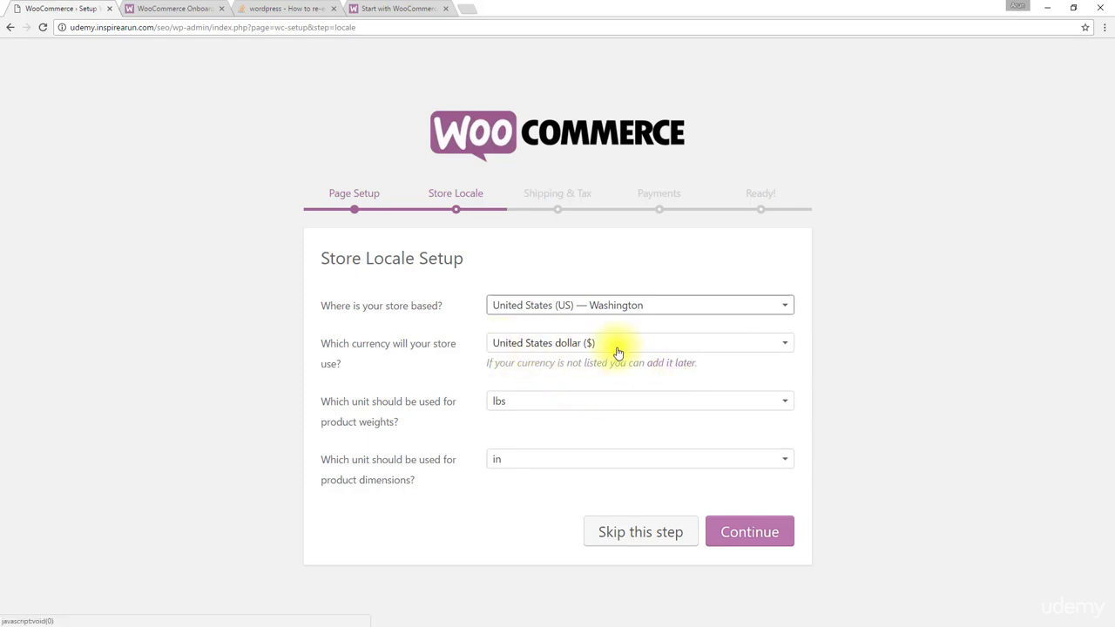
Step: Keep lbs for product weights and in for product dimensions, and submit the store locale setup
{"action": "left_click", "coordinate": [593, 400]}
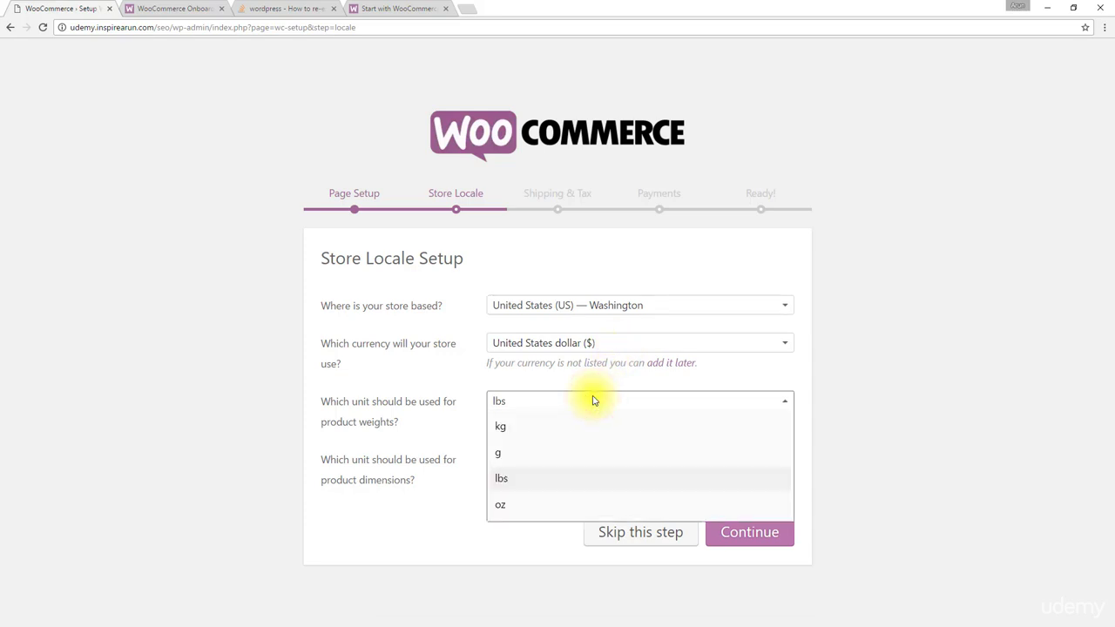
{"action": "left_click", "coordinate": [539, 480]}
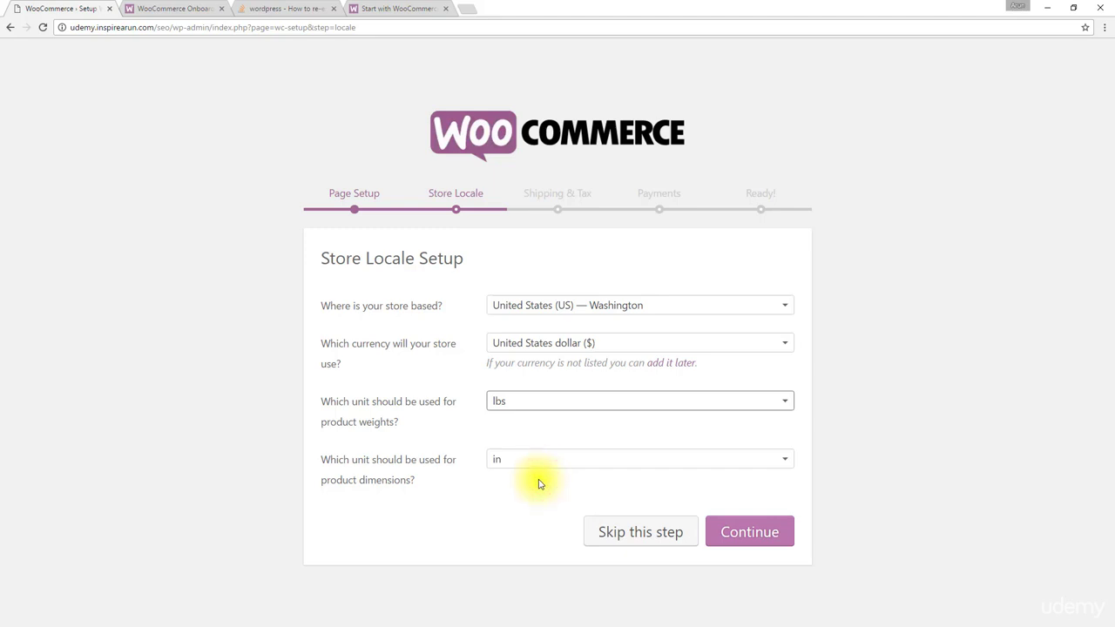
{"action": "left_click", "coordinate": [540, 461]}
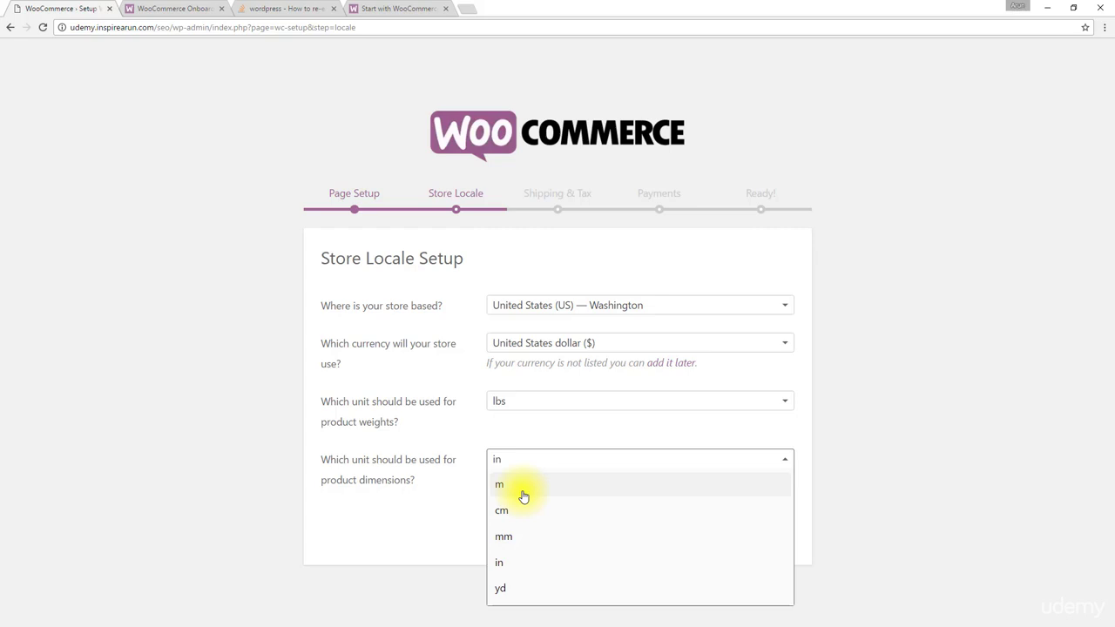
{"action": "left_click", "coordinate": [450, 493]}
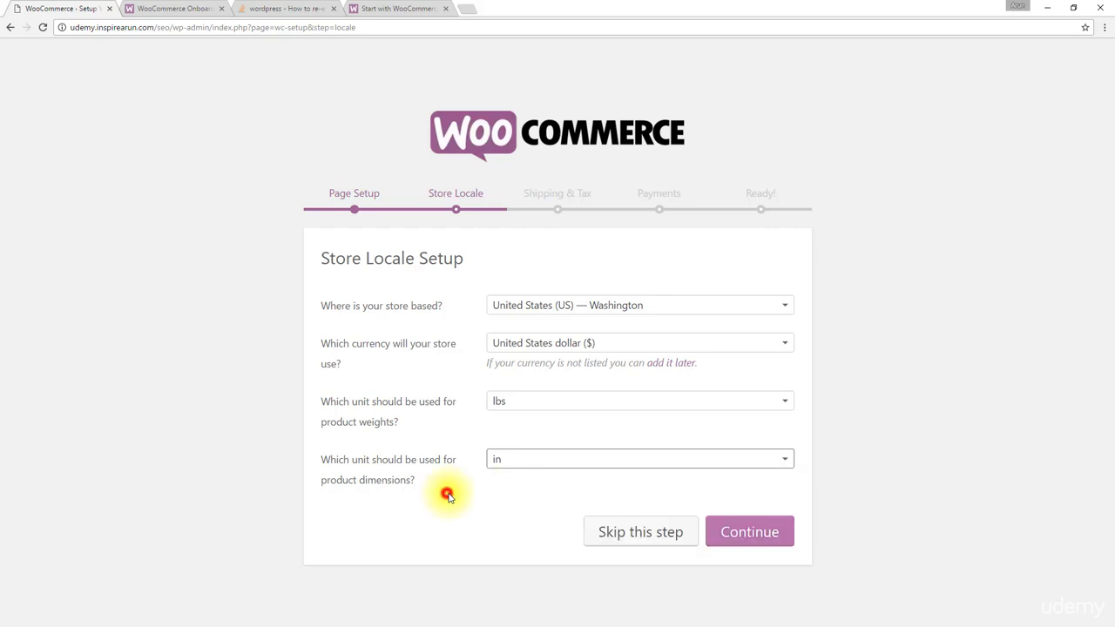
{"action": "left_click", "coordinate": [745, 530]}
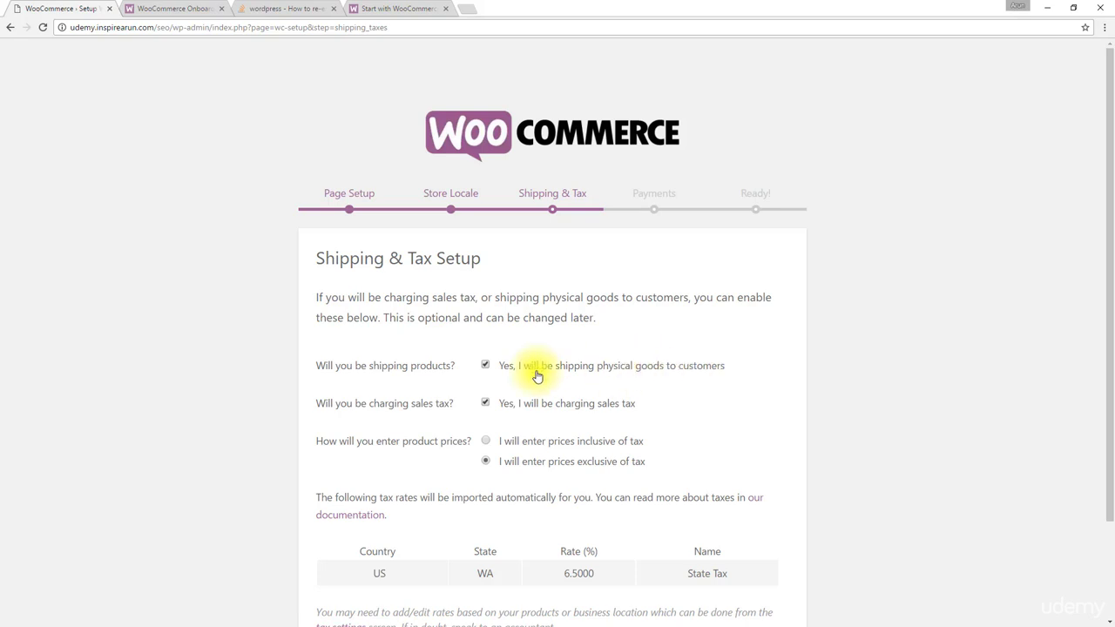
Step: Toggle the sales tax option off and back on to compare the tax settings it offers
{"action": "left_click", "coordinate": [487, 402]}
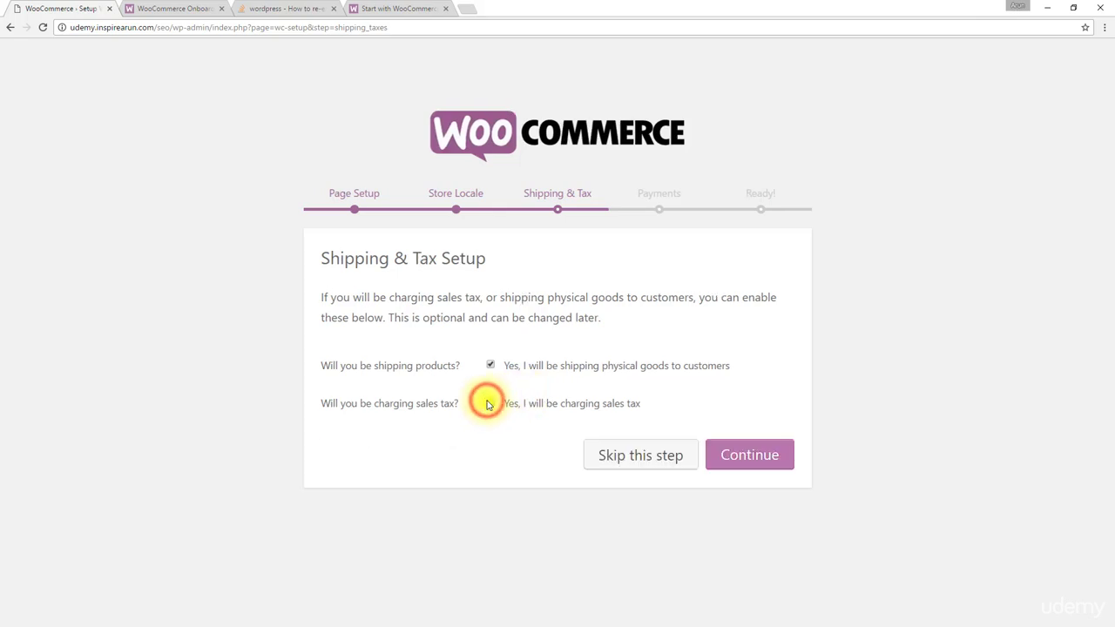
{"action": "left_click", "coordinate": [489, 403]}
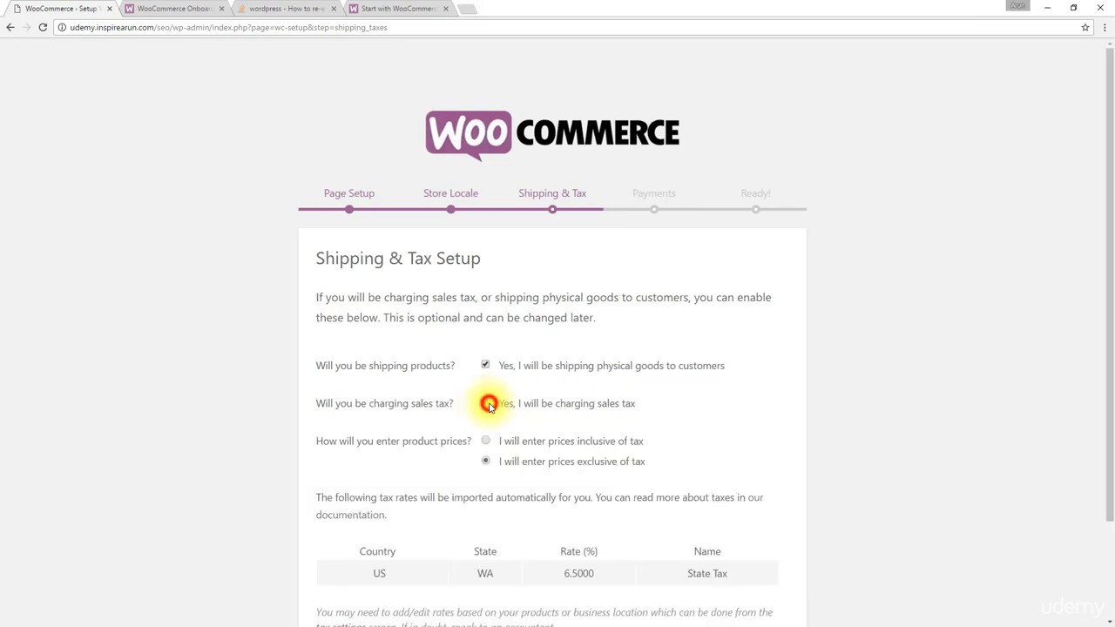
{"action": "scroll", "coordinate": [427, 475], "scroll_direction": "down", "scroll_amount": 3}
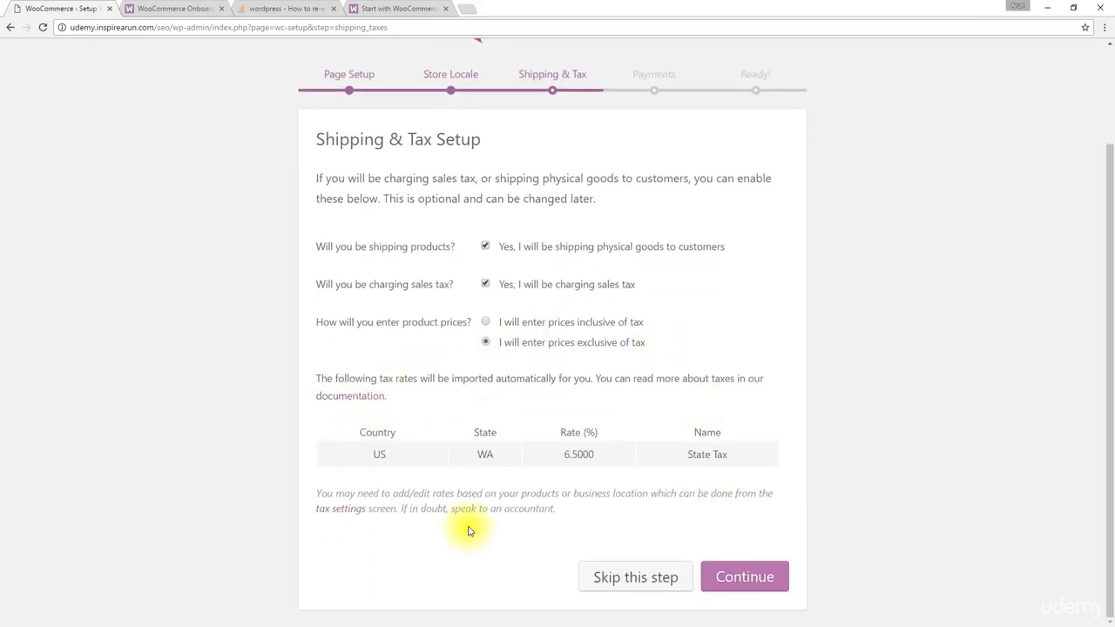
{"action": "left_click", "coordinate": [486, 285]}
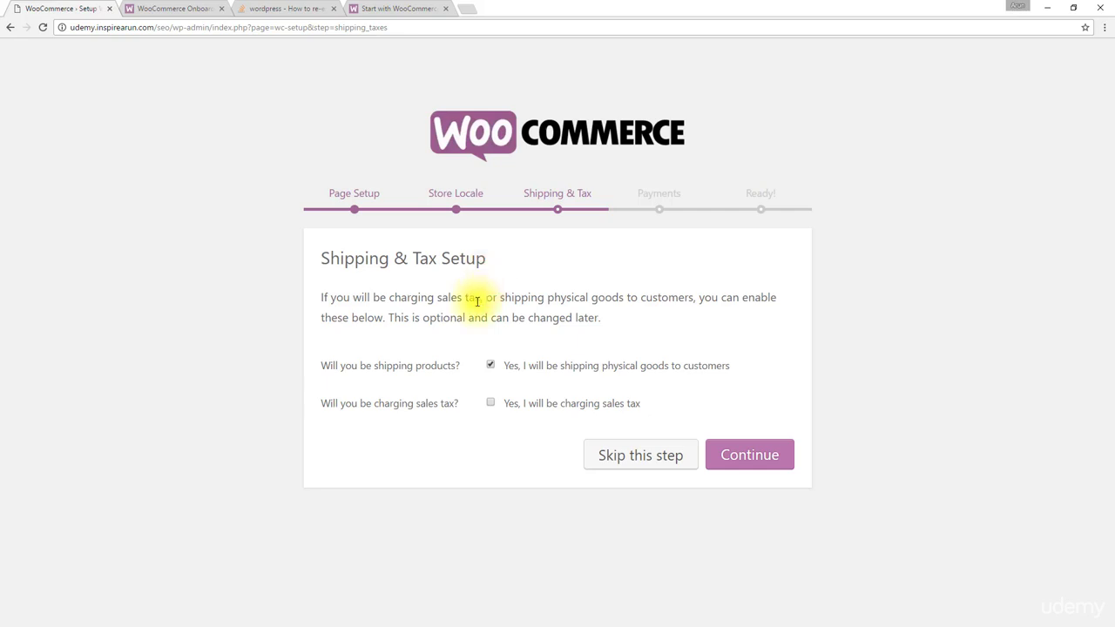
{"action": "left_click", "coordinate": [490, 403]}
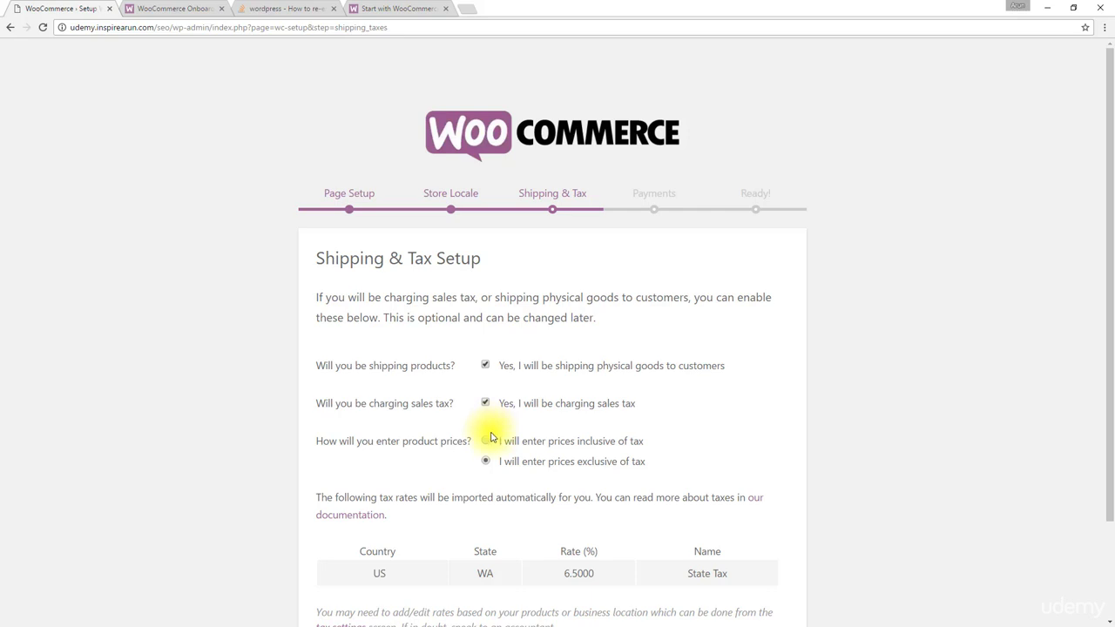
Step: Submit the shipping and tax setup with physical shipping, sales tax and prices exclusive of tax selected
{"action": "left_click", "coordinate": [490, 440]}
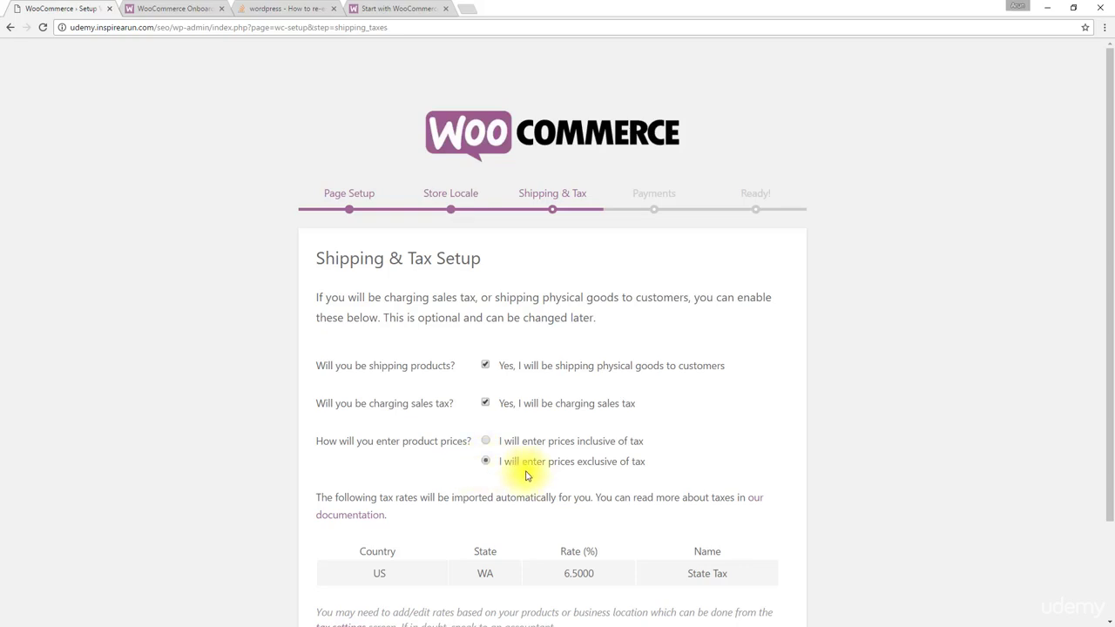
{"action": "scroll", "coordinate": [526, 475], "scroll_direction": "down", "scroll_amount": 2}
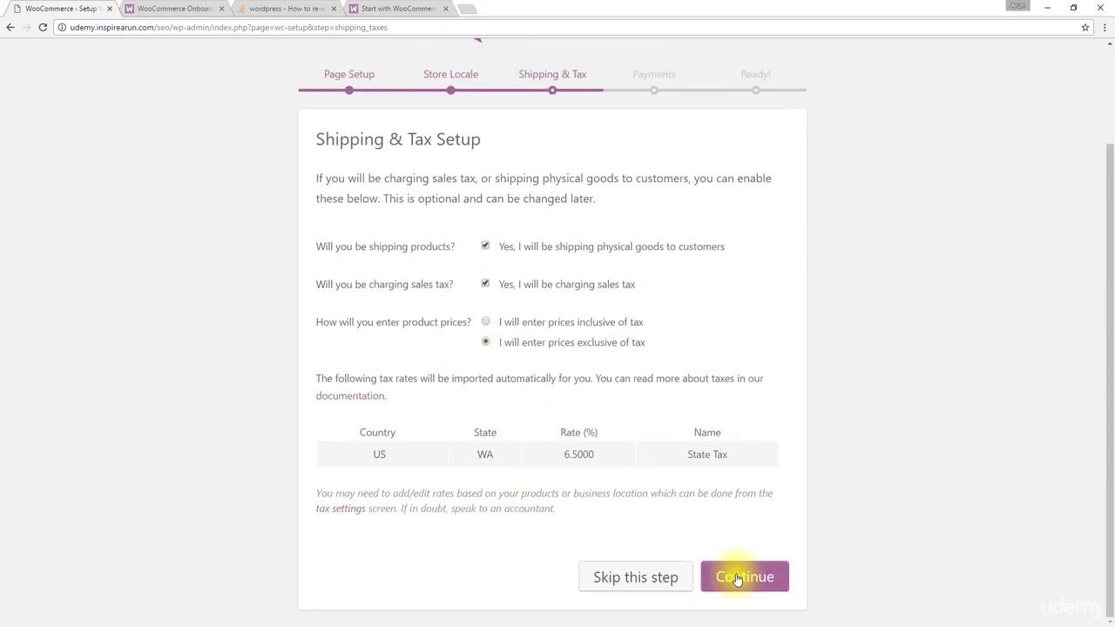
{"action": "left_click", "coordinate": [737, 578]}
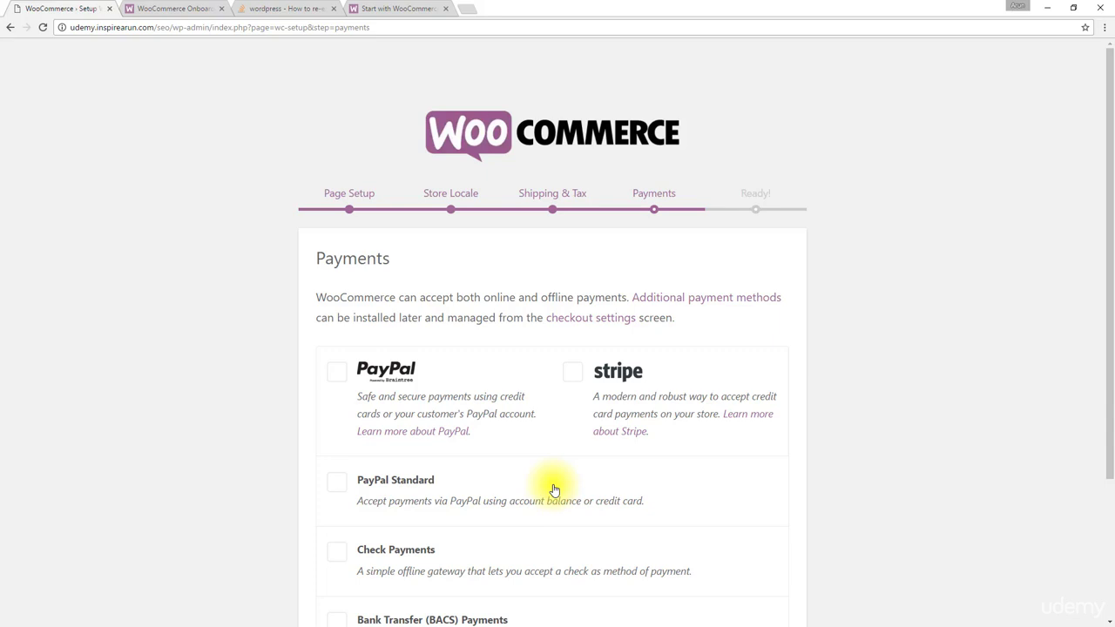
Step: Enable PayPal, Stripe, PayPal Standard, Check Payments, Bank Transfer (BACS) and Cash on Delivery, and submit the payments setup
{"action": "scroll", "coordinate": [537, 453], "scroll_direction": "down", "scroll_amount": 1}
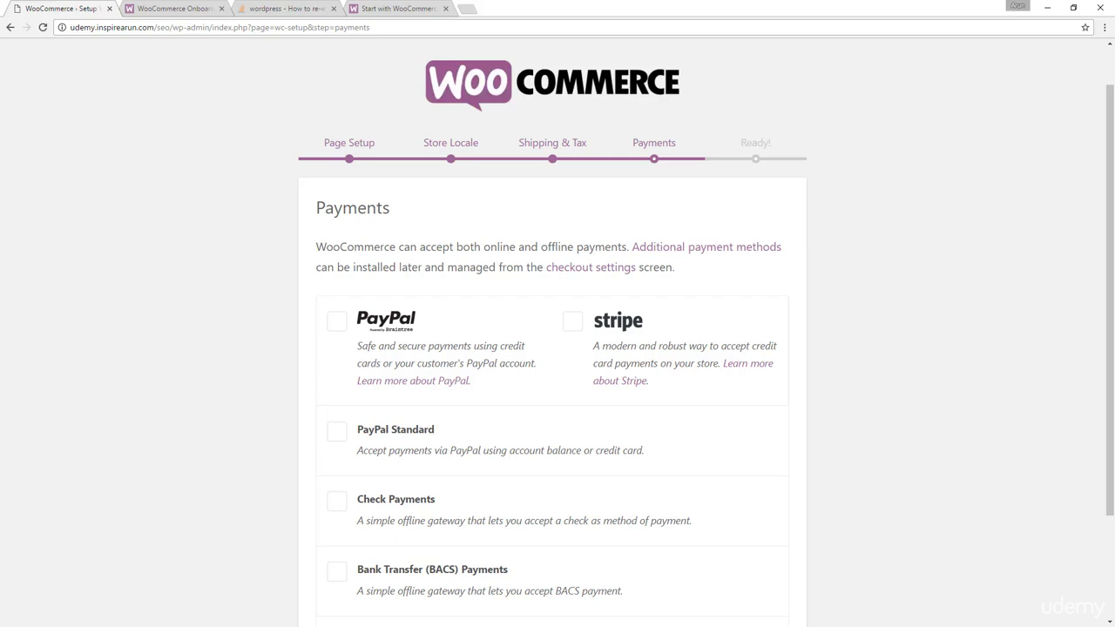
{"action": "scroll", "coordinate": [922, 357], "scroll_direction": "down", "scroll_amount": 3}
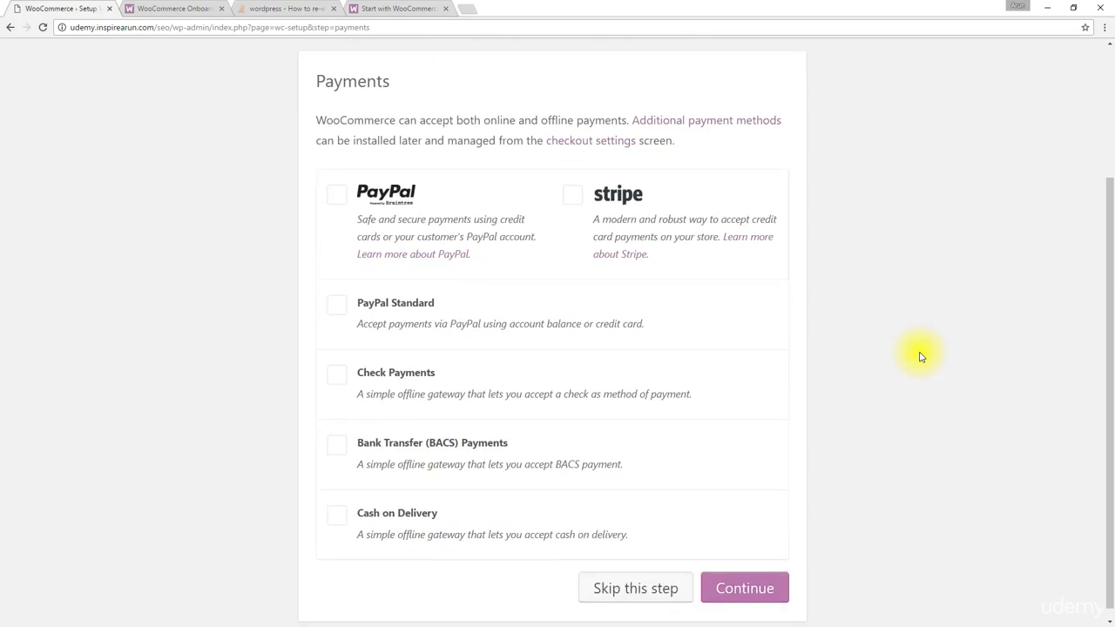
{"action": "left_click", "coordinate": [338, 190]}
{"action": "left_click", "coordinate": [573, 189]}
{"action": "left_click", "coordinate": [338, 298]}
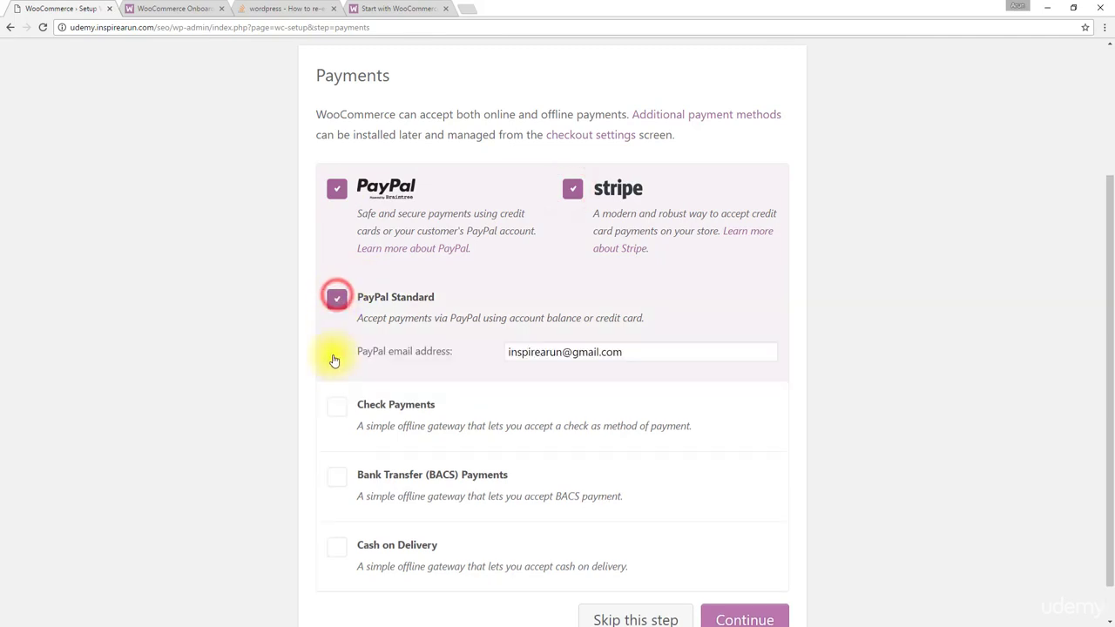
{"action": "left_click", "coordinate": [336, 411]}
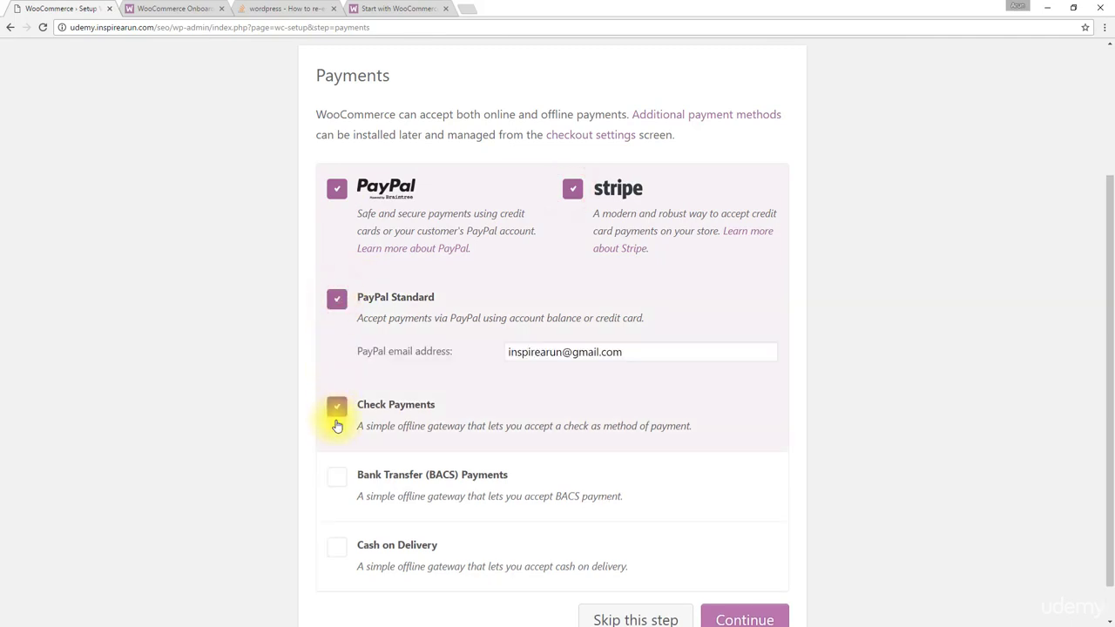
{"action": "left_click", "coordinate": [337, 481]}
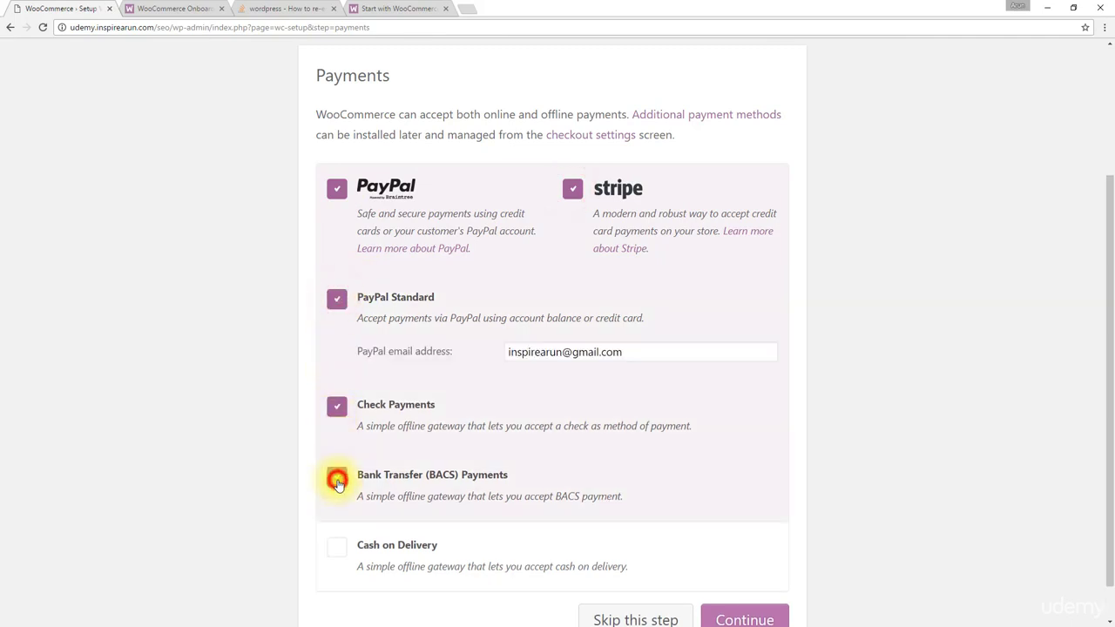
{"action": "left_click", "coordinate": [338, 556]}
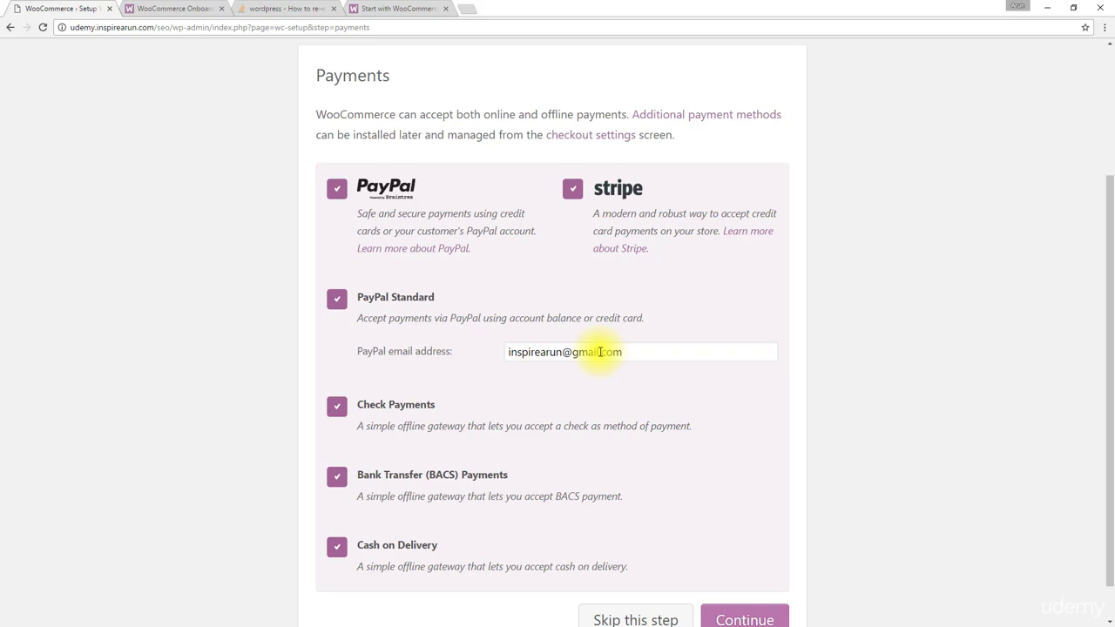
{"action": "scroll", "coordinate": [627, 392], "scroll_direction": "down", "scroll_amount": 1}
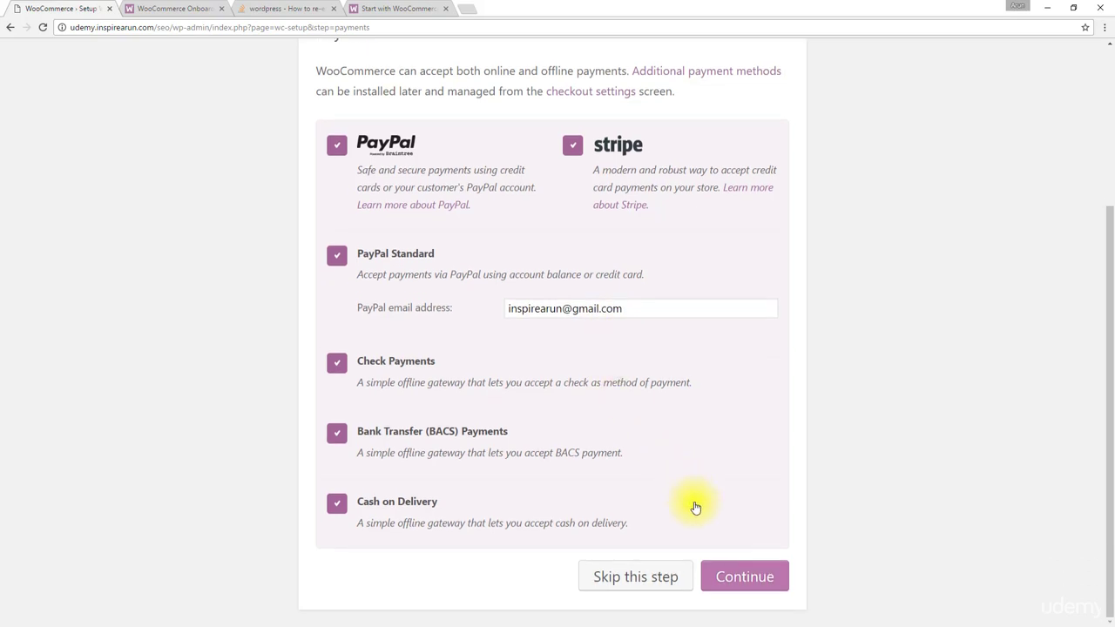
{"action": "left_click", "coordinate": [744, 579]}
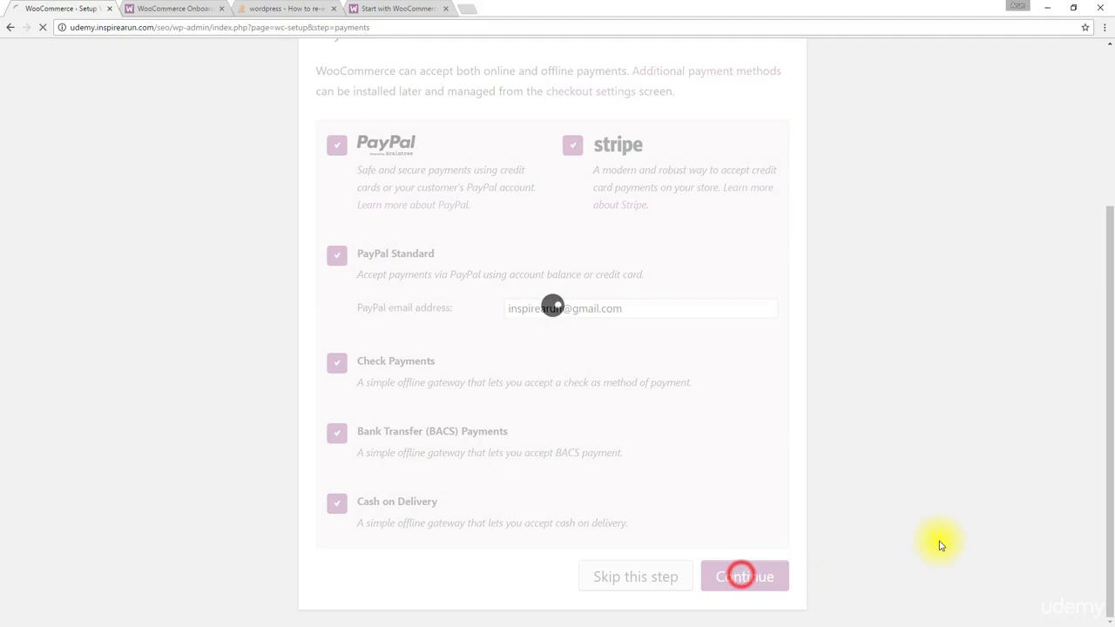